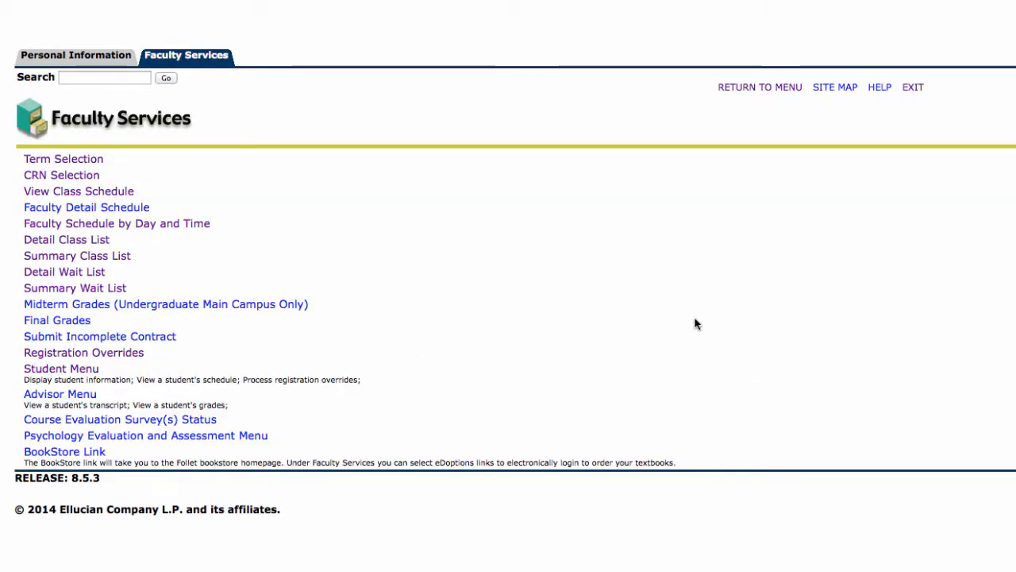
Open the final grades entry and submit Spring 2014 as the term.
{"action": "left_click", "coordinate": [71, 326]}
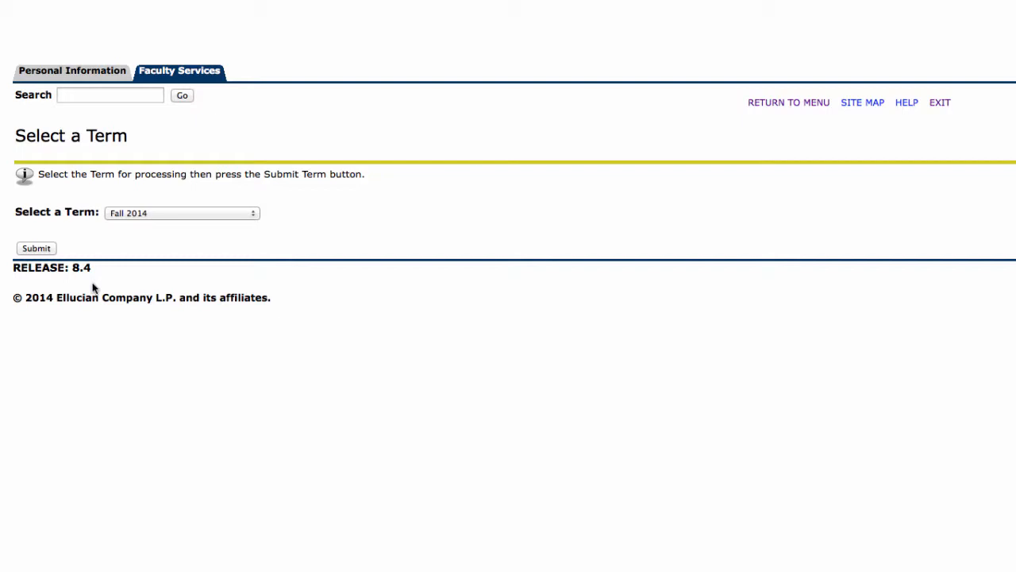
{"action": "left_click", "coordinate": [182, 211]}
{"action": "left_click", "coordinate": [183, 240]}
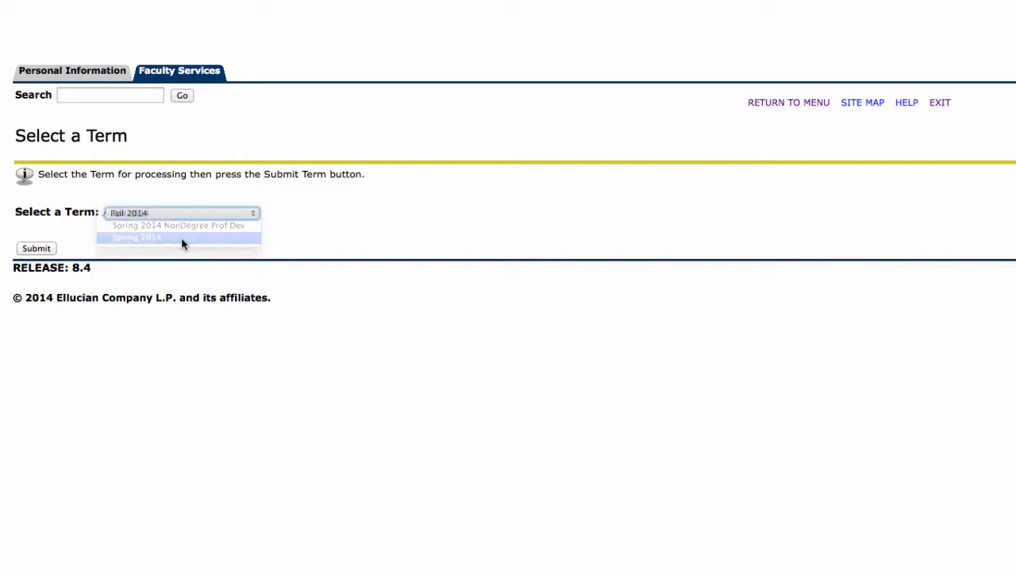
{"action": "left_click", "coordinate": [24, 251]}
Open the final grade worksheet for BUS 242 002: Achieving Professional Success.
{"action": "left_click", "coordinate": [121, 214]}
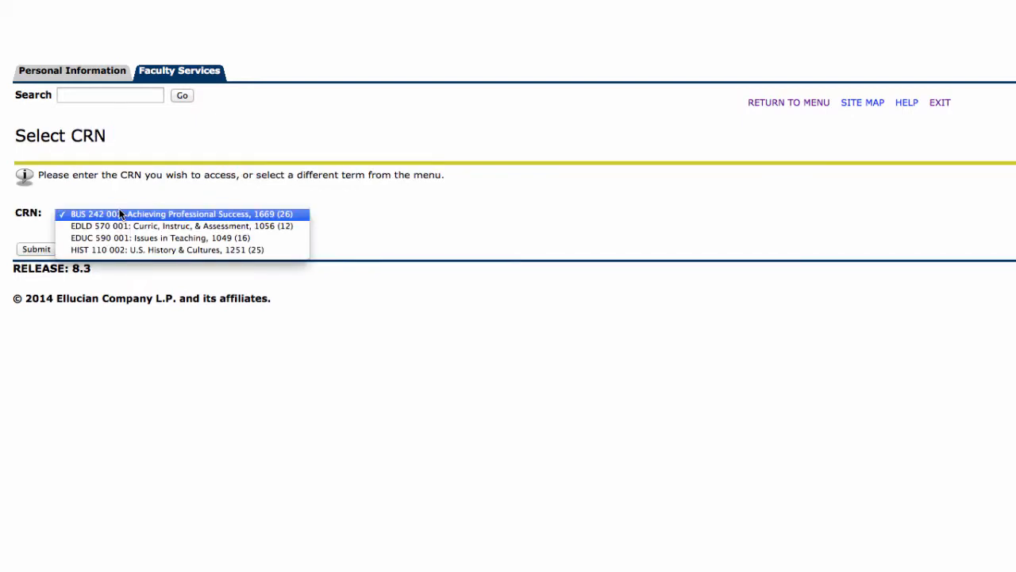
{"action": "left_click", "coordinate": [121, 214]}
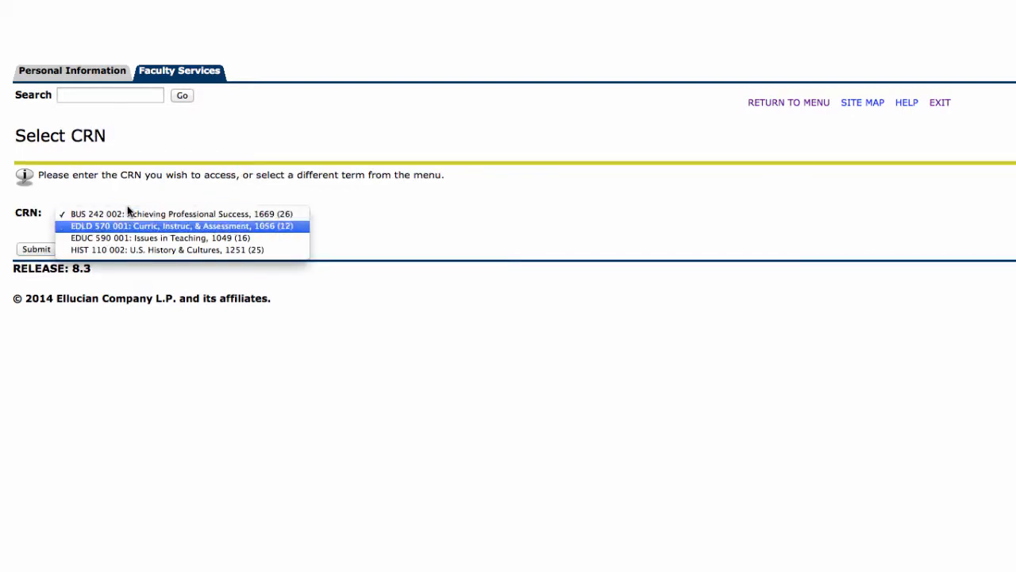
{"action": "left_click", "coordinate": [33, 250]}
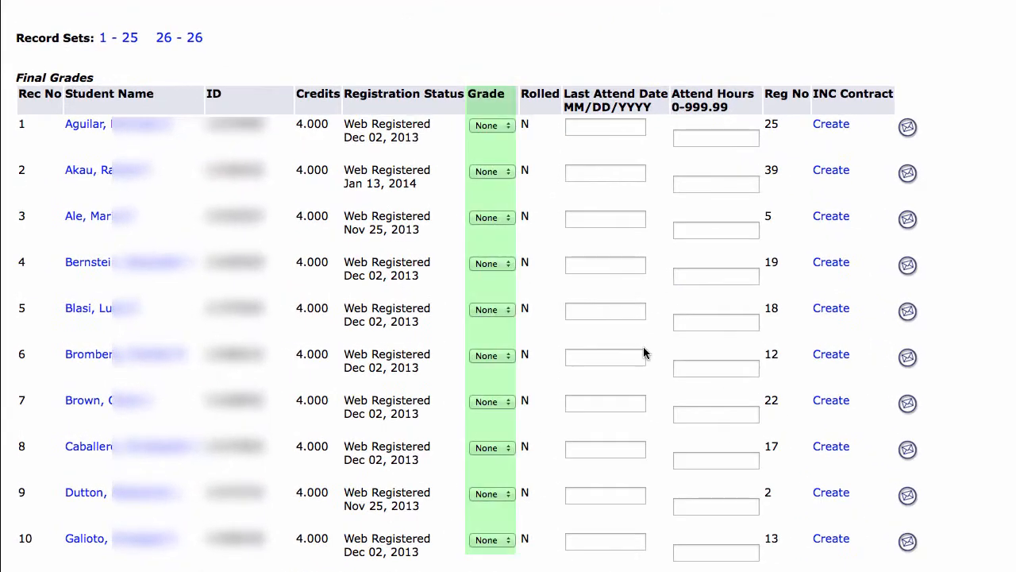
Assign final grade A to the student in record 1 and B- to the students in records 2 and 3.
{"action": "left_click", "coordinate": [485, 125]}
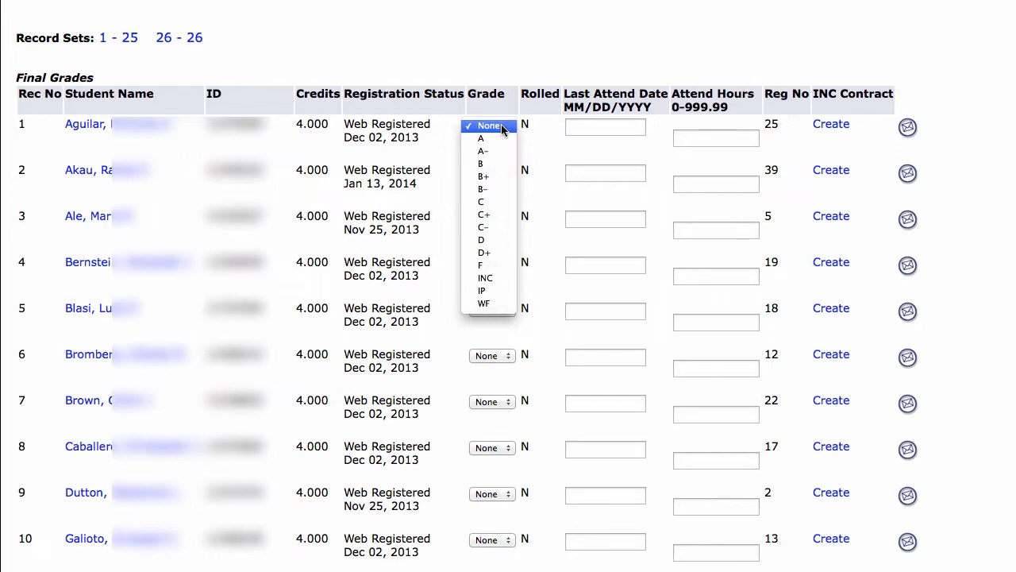
{"action": "left_click", "coordinate": [502, 127]}
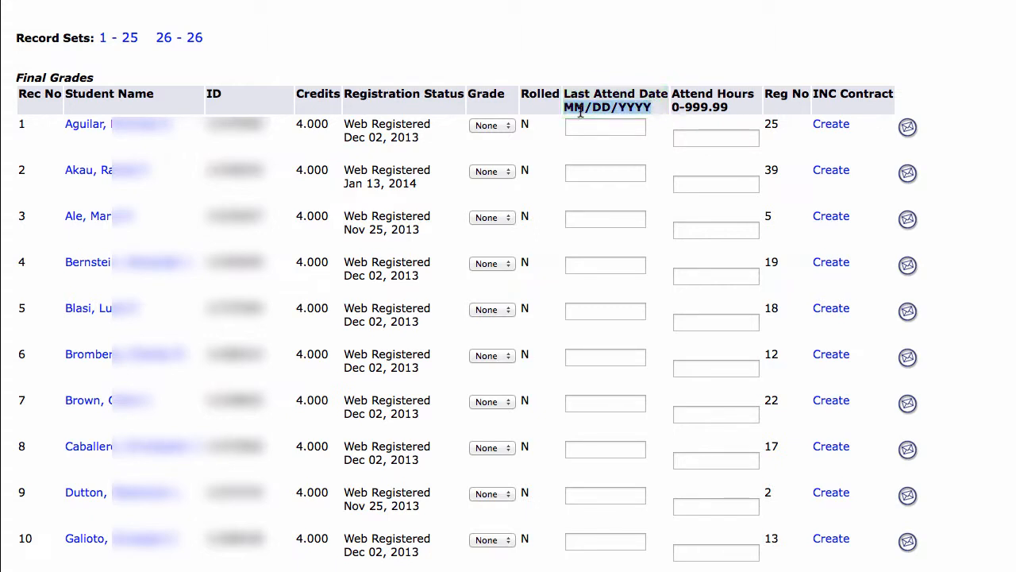
{"action": "left_click", "coordinate": [492, 172]}
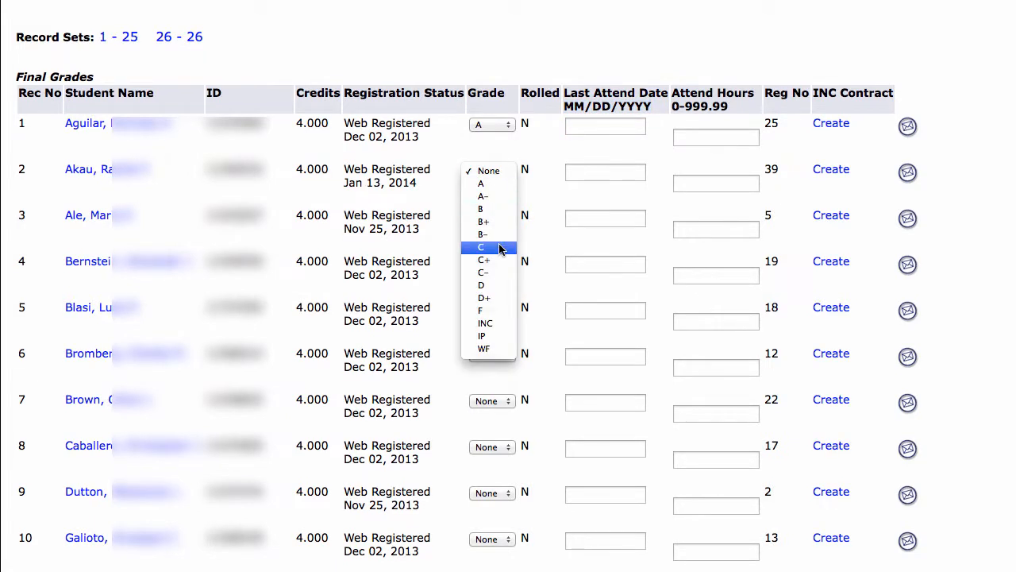
{"action": "left_click", "coordinate": [502, 246]}
{"action": "left_click", "coordinate": [495, 218]}
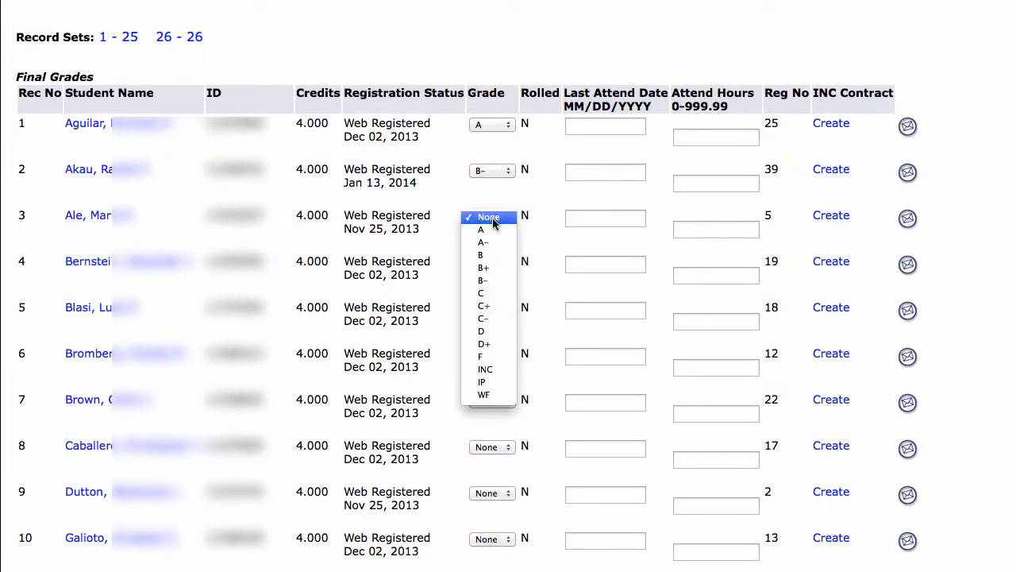
{"action": "left_click", "coordinate": [485, 283]}
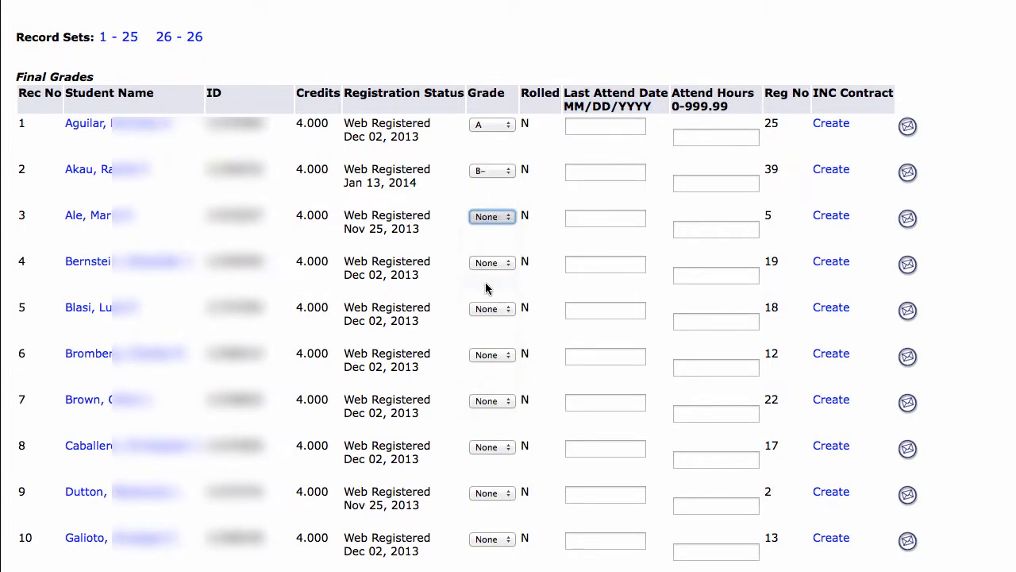
Change the final grade in record 2 to WF and enter 04/02/2014 as the last attend date.
{"action": "left_click", "coordinate": [595, 131]}
{"action": "left_click", "coordinate": [598, 174]}
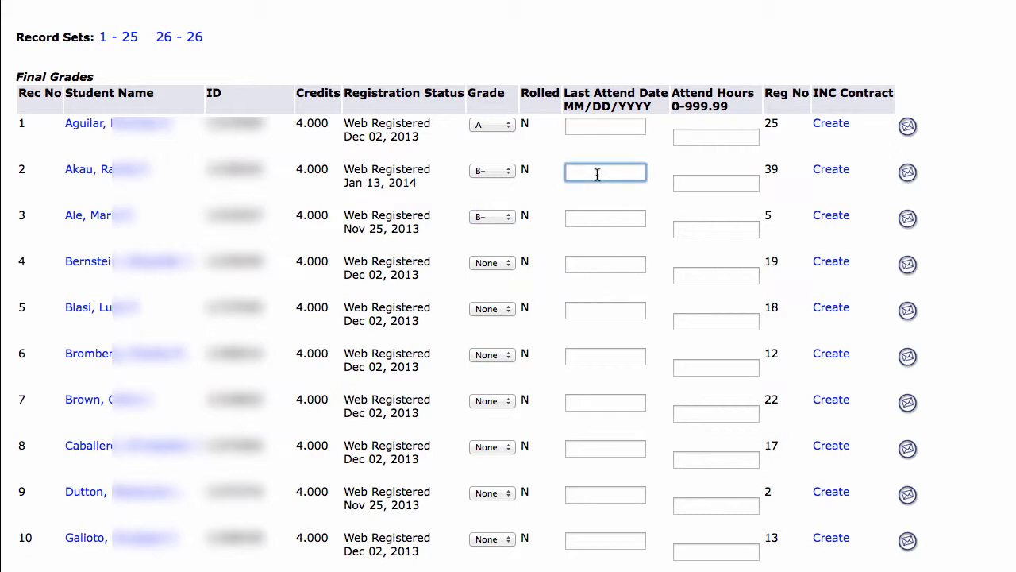
{"action": "left_click", "coordinate": [485, 171]}
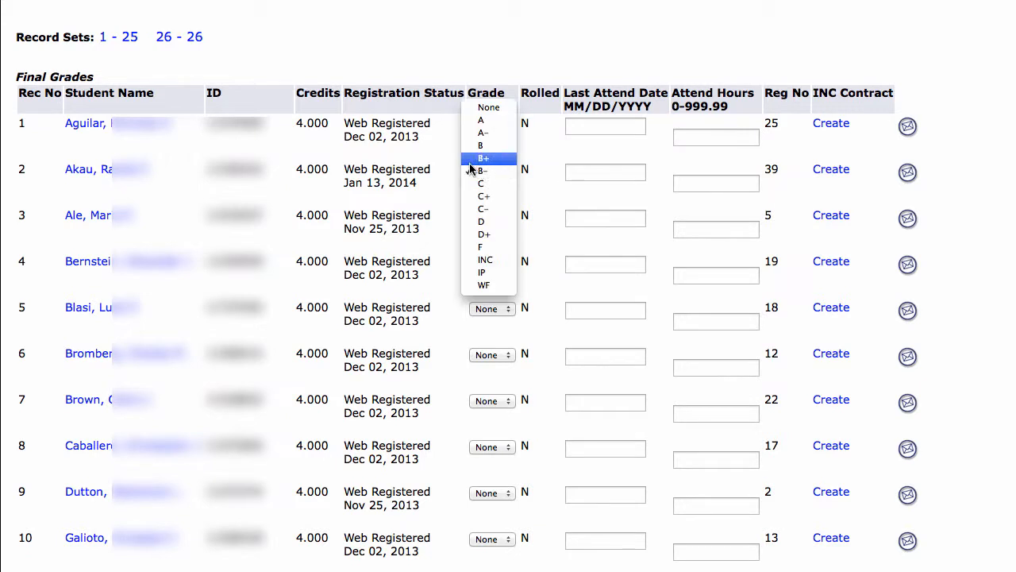
{"action": "left_click", "coordinate": [486, 288]}
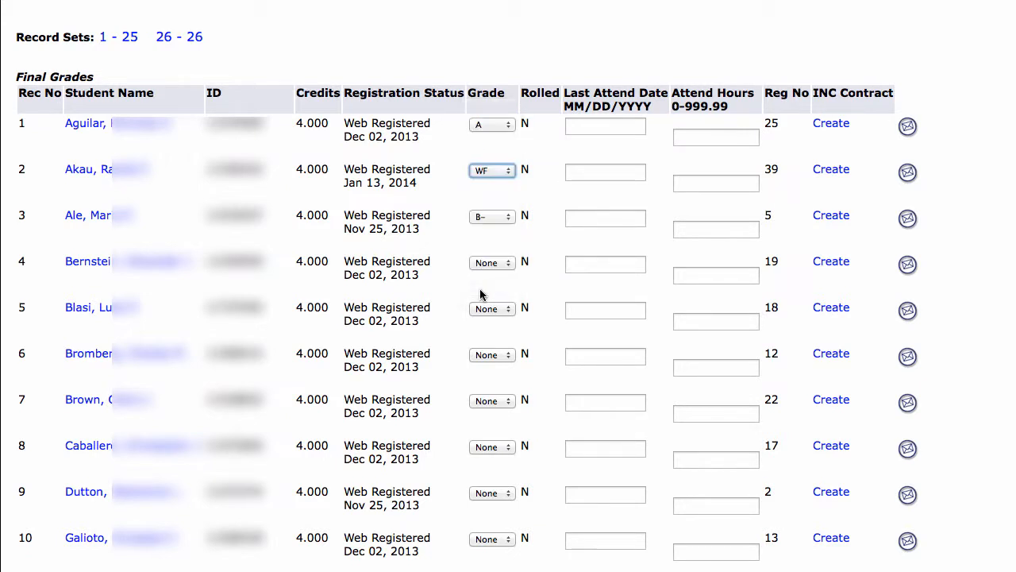
{"action": "left_click", "coordinate": [614, 173]}
{"action": "type", "text": "04/02/2014"}
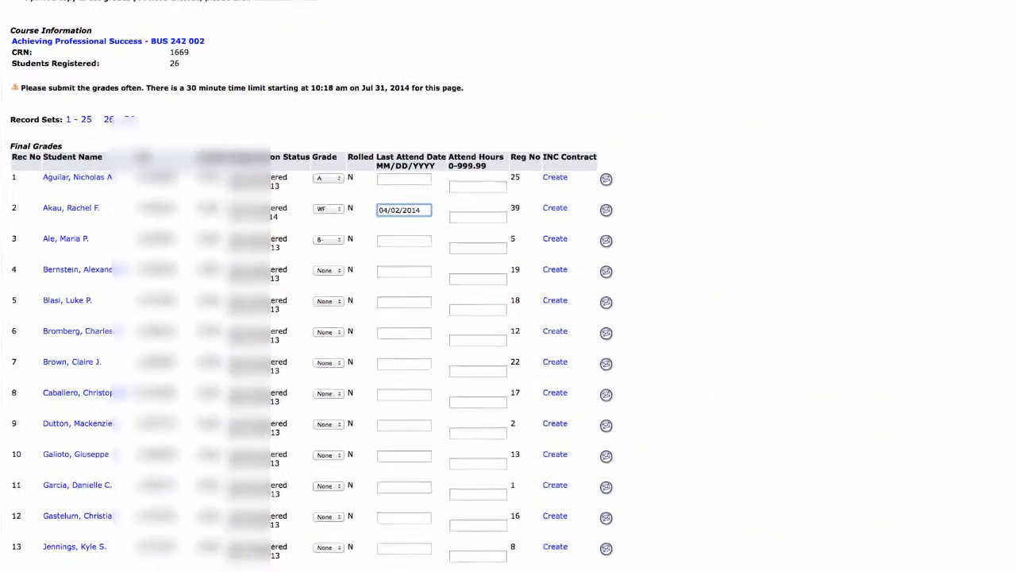
Submit the grades entered on the final grade worksheet.
{"action": "scroll", "coordinate": [382, 248], "scroll_direction": "down", "scroll_amount": 5}
{"action": "scroll", "coordinate": [382, 248], "scroll_direction": "down", "scroll_amount": 3}
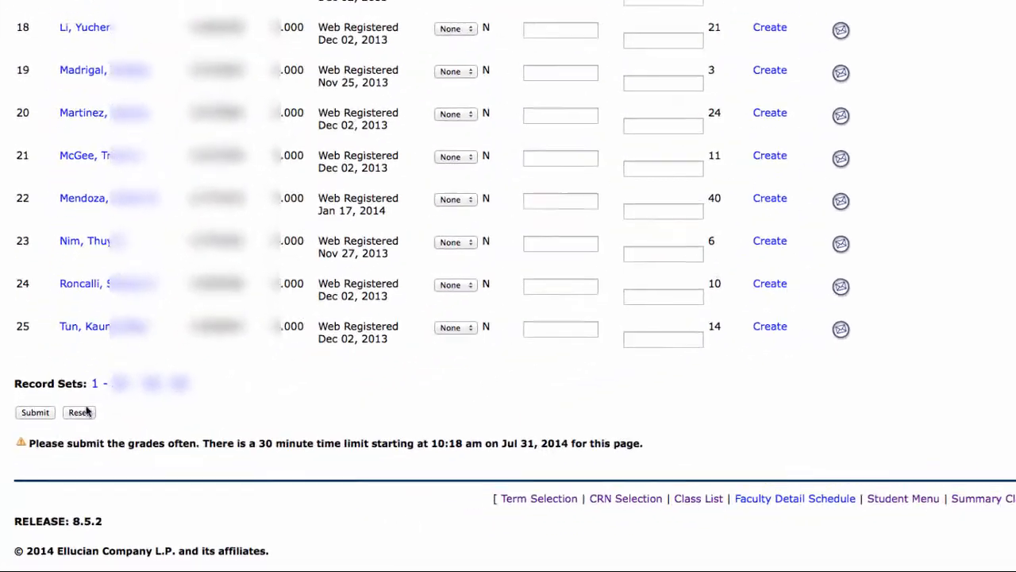
{"action": "left_click", "coordinate": [31, 463]}
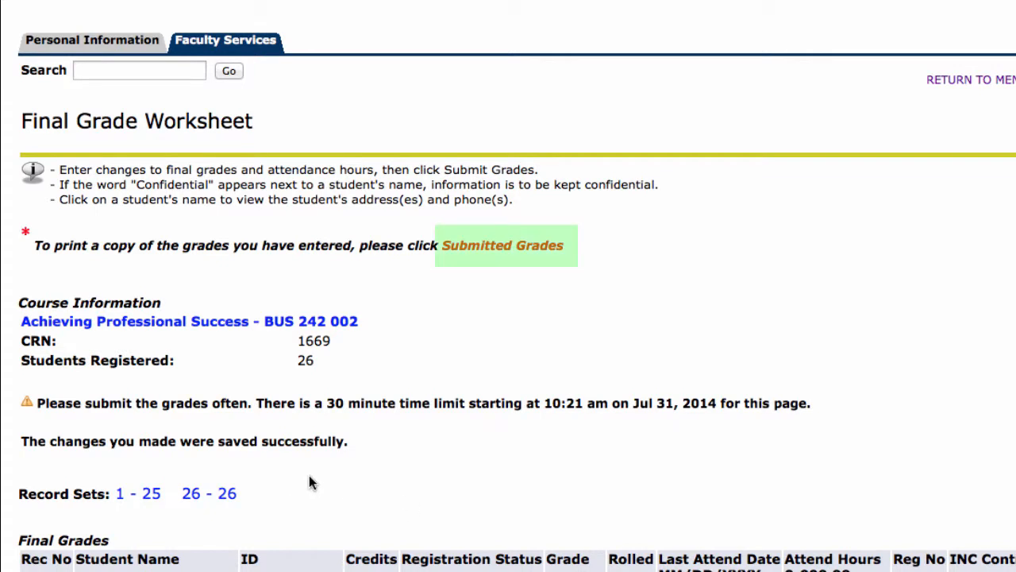
Review the submitted and missing grades on the printable confirmation page, and return to the worksheet.
{"action": "left_click", "coordinate": [518, 246]}
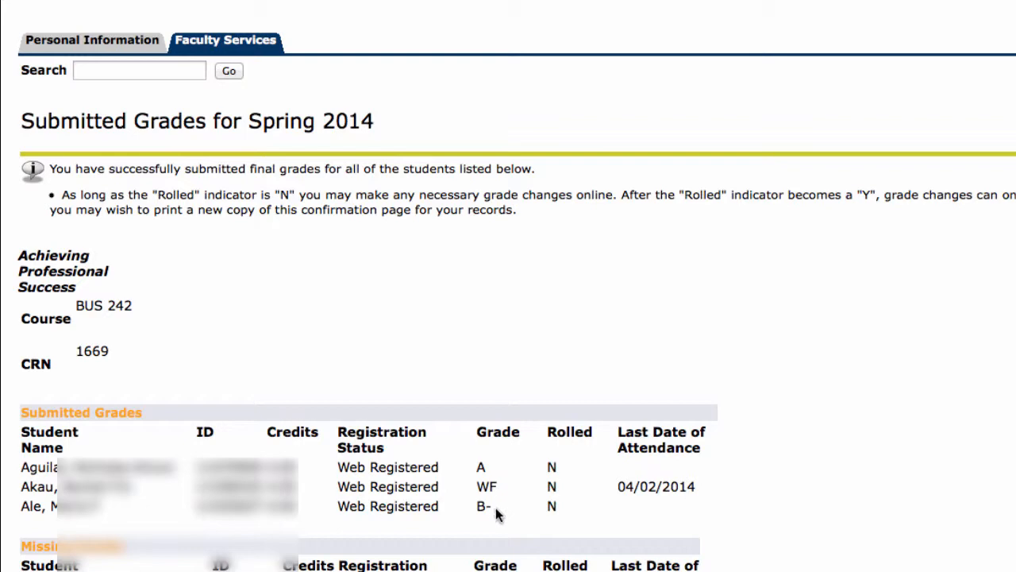
{"action": "scroll", "coordinate": [500, 510], "scroll_direction": "down", "scroll_amount": 3}
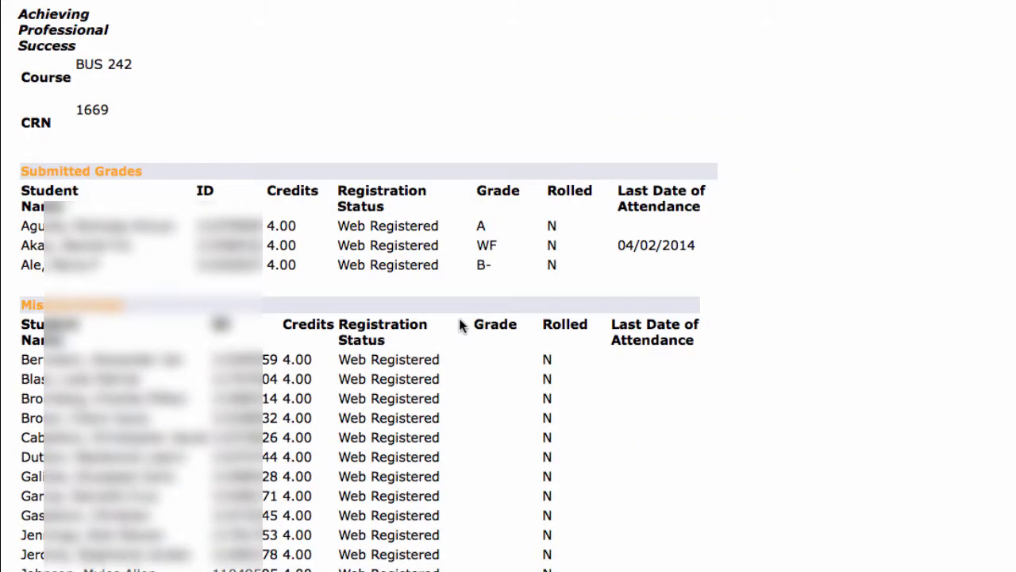
{"action": "key", "text": "super+Left"}
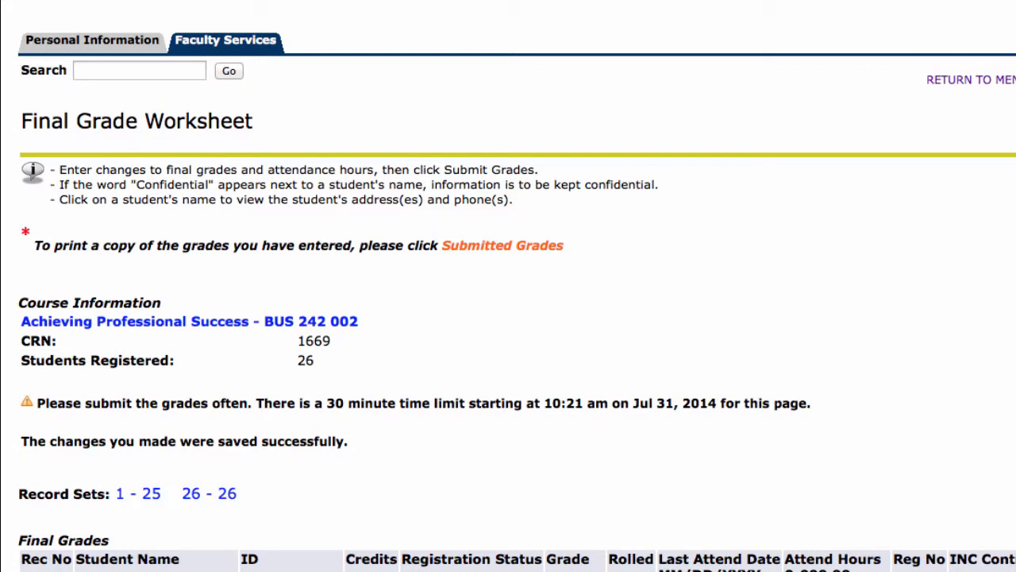
Set the final grades to WF for record 4, C- for record 5 and B for record 6.
{"action": "scroll", "coordinate": [739, 150], "scroll_direction": "down", "scroll_amount": 7}
{"action": "double_click", "coordinate": [582, 256]}
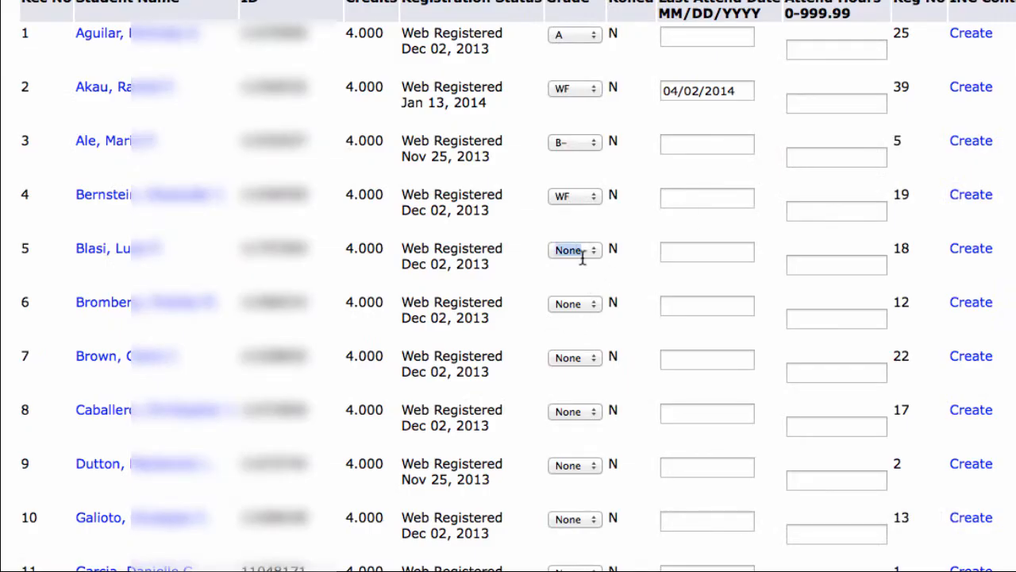
{"action": "left_click", "coordinate": [582, 256]}
{"action": "left_click", "coordinate": [579, 370]}
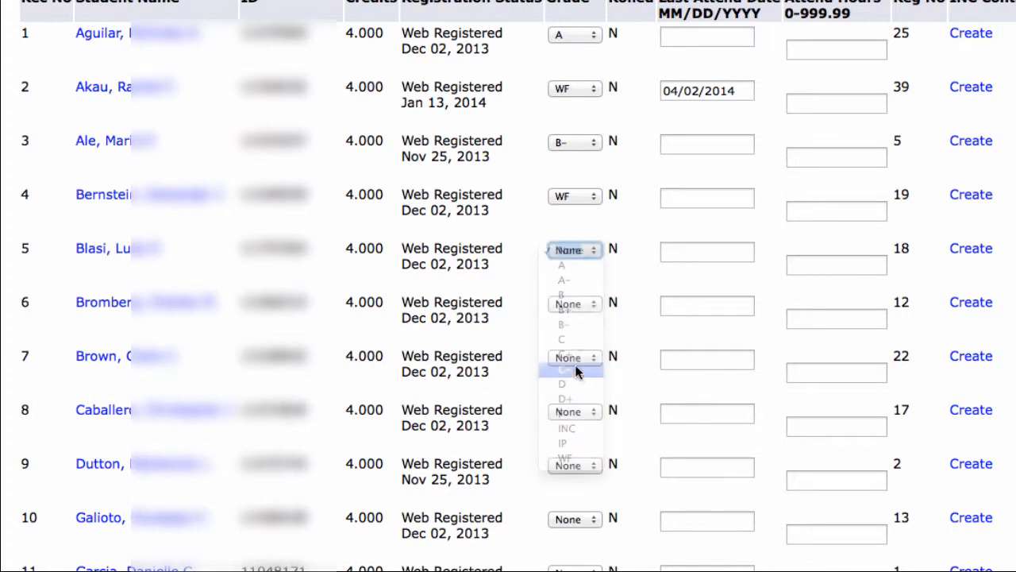
{"action": "left_click", "coordinate": [575, 309]}
{"action": "left_click", "coordinate": [569, 347]}
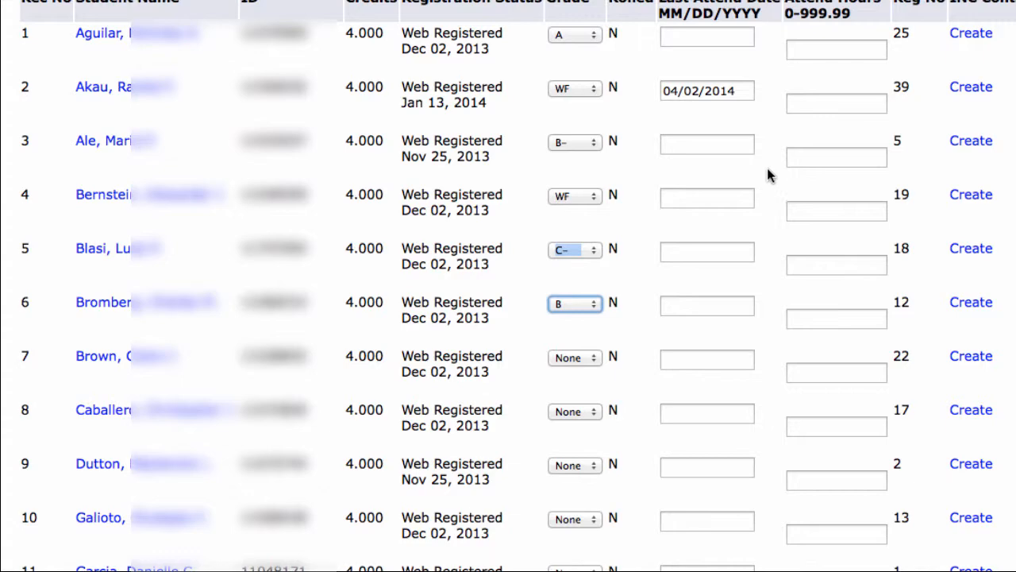
Try to submit the worksheet with the WF in record 4 lacking a last attend date.
{"action": "scroll", "coordinate": [685, 412], "scroll_direction": "down", "scroll_amount": 1}
{"action": "scroll", "coordinate": [686, 412], "scroll_direction": "down", "scroll_amount": 15}
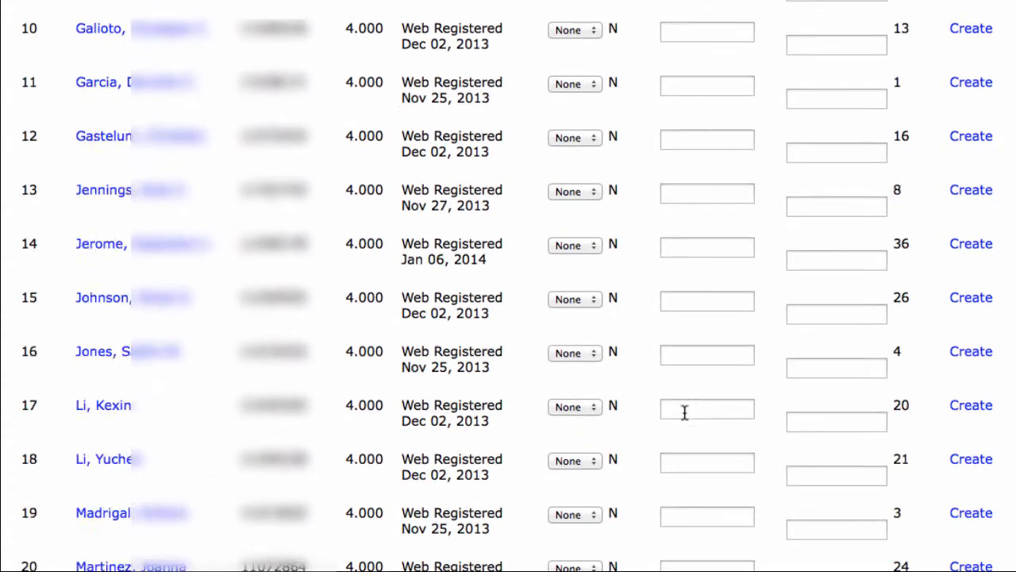
{"action": "left_click", "coordinate": [43, 368]}
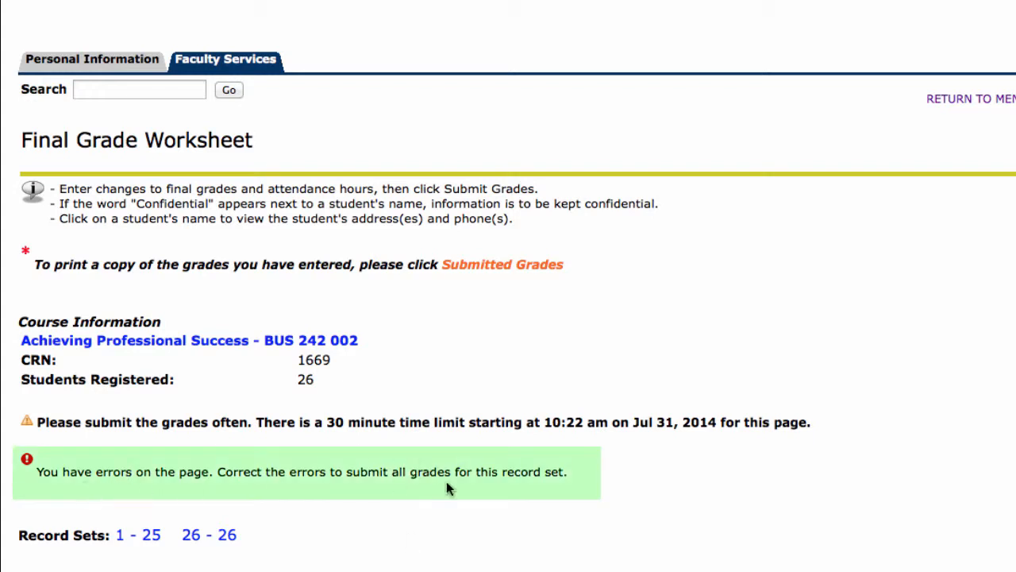
Examine the worksheet's error message and the error noted beside record 4.
{"action": "left_click_drag", "start_coordinate": [590, 482], "coordinate": [352, 467]}
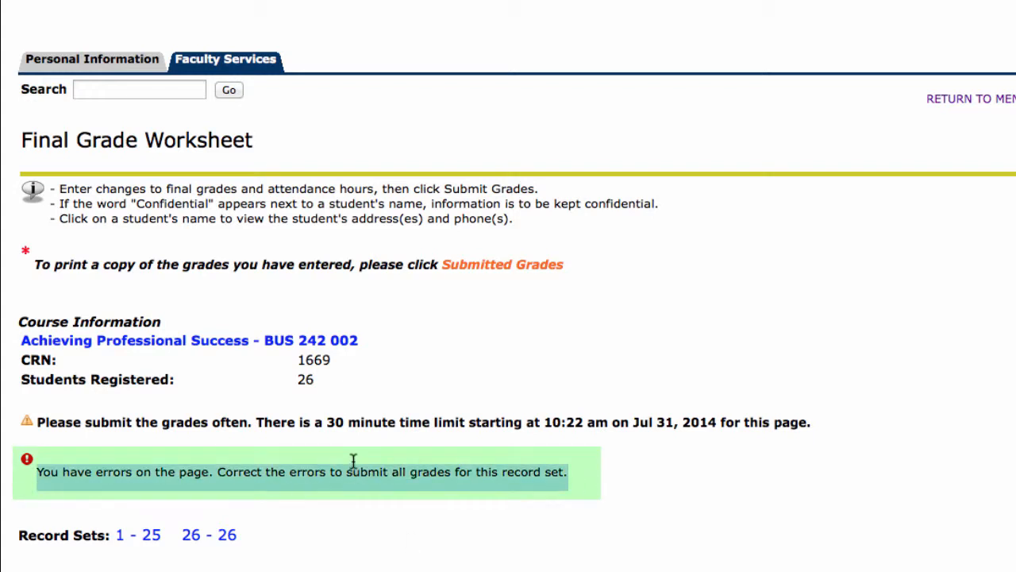
{"action": "left_click", "coordinate": [693, 490]}
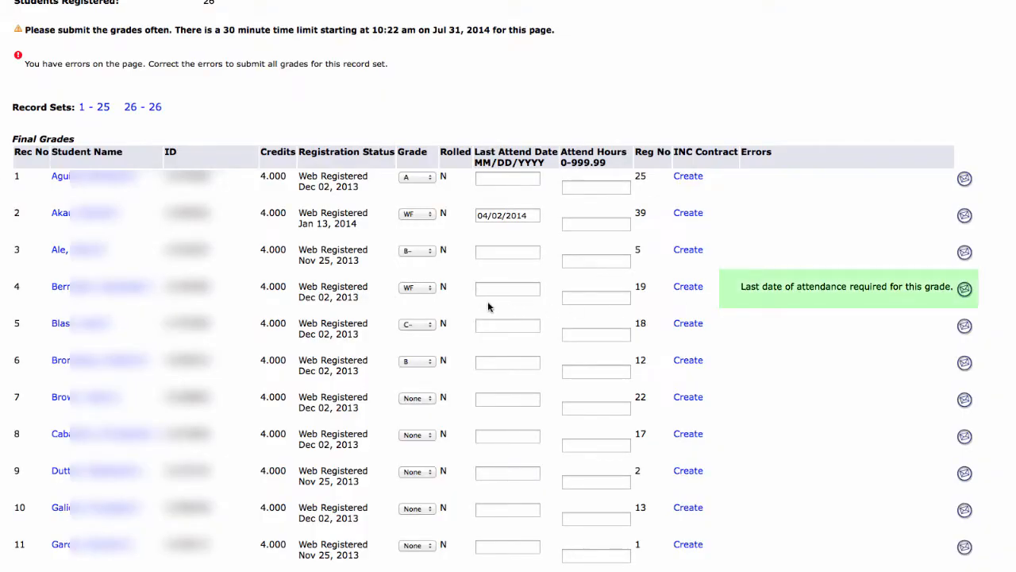
{"action": "left_click_drag", "start_coordinate": [747, 288], "coordinate": [926, 288]}
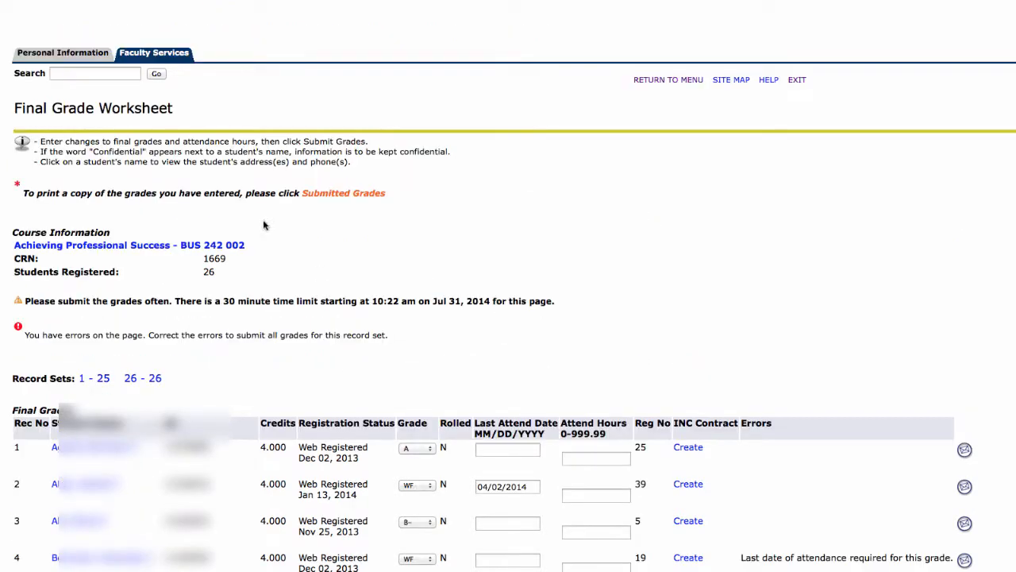
Check the submitted grades page to see which students' grades were saved and which are missing.
{"action": "left_click", "coordinate": [314, 193]}
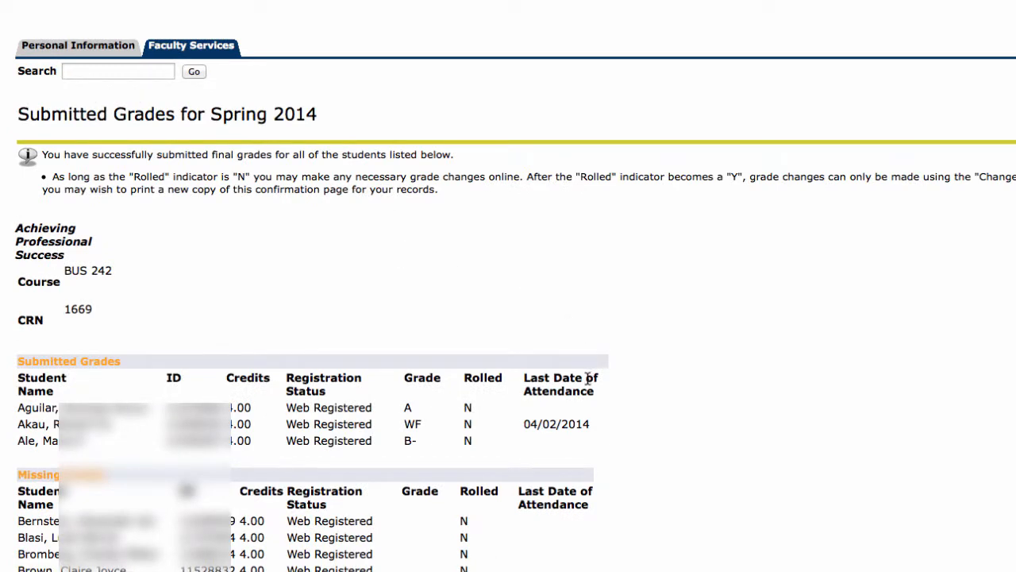
{"action": "scroll", "coordinate": [584, 381], "scroll_direction": "down", "scroll_amount": 5}
{"action": "scroll", "coordinate": [584, 380], "scroll_direction": "up", "scroll_amount": 5}
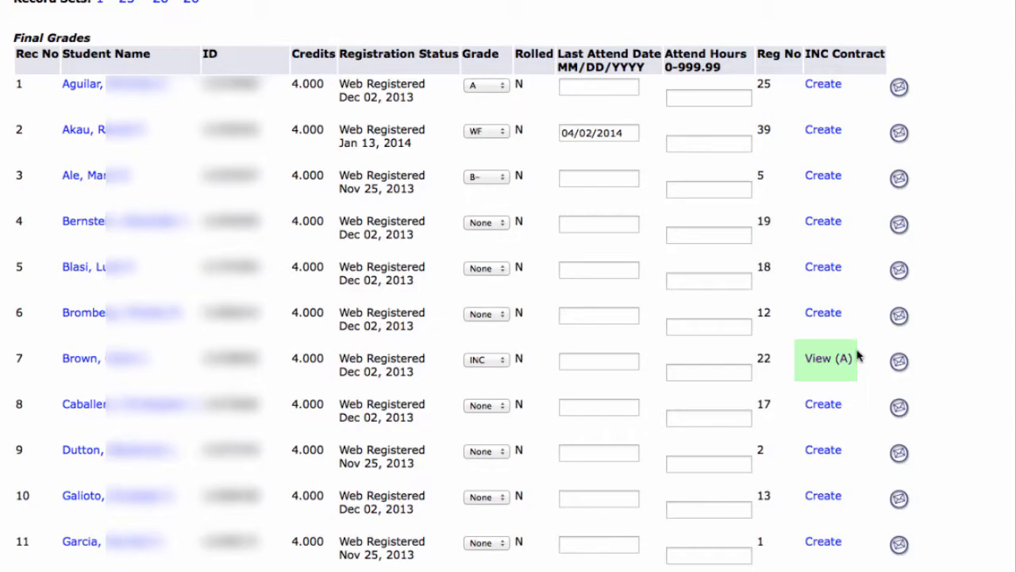
View the incomplete contract for the student in record 7.
{"action": "left_click", "coordinate": [842, 358]}
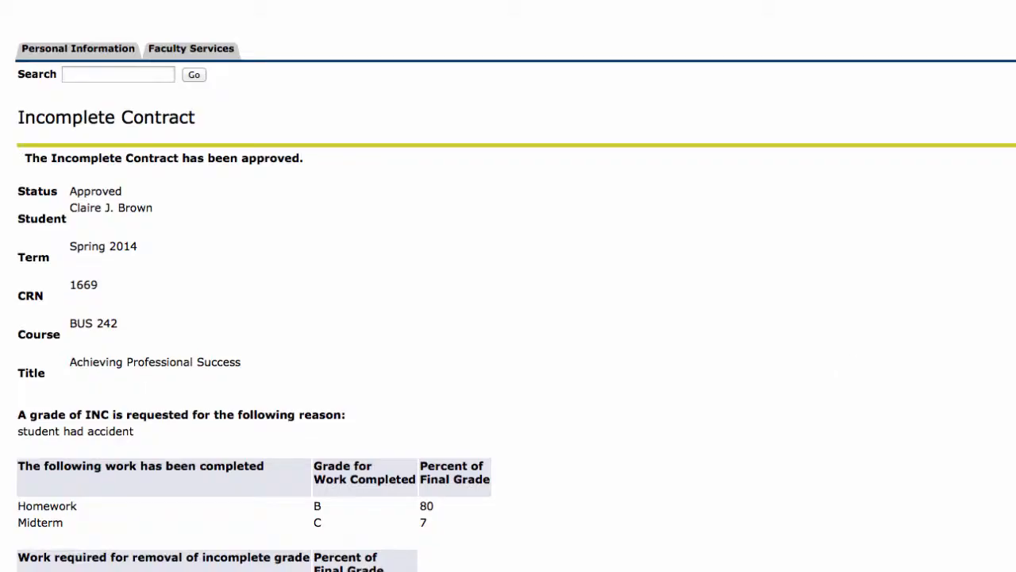